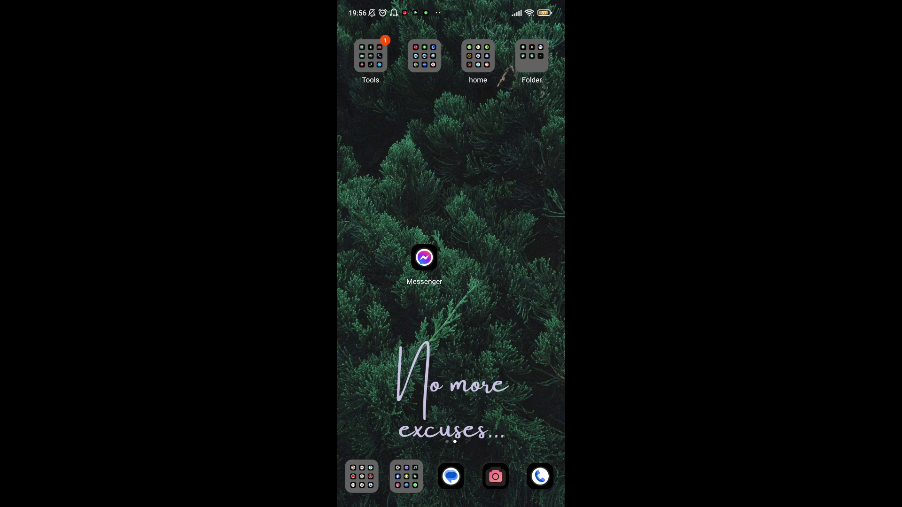
# Launch Messenger and set its Dark mode setting to On from profile settings
pyautogui.click(425, 259)
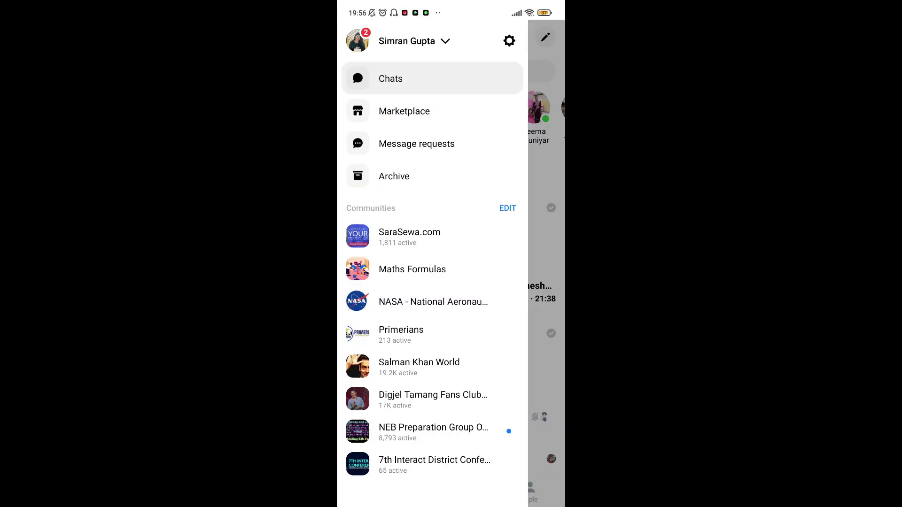
pyautogui.click(509, 42)
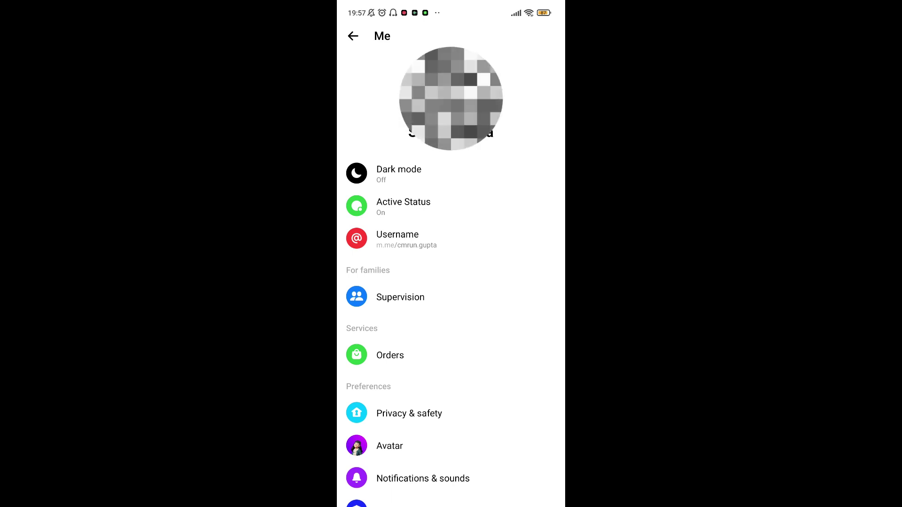
pyautogui.click(399, 173)
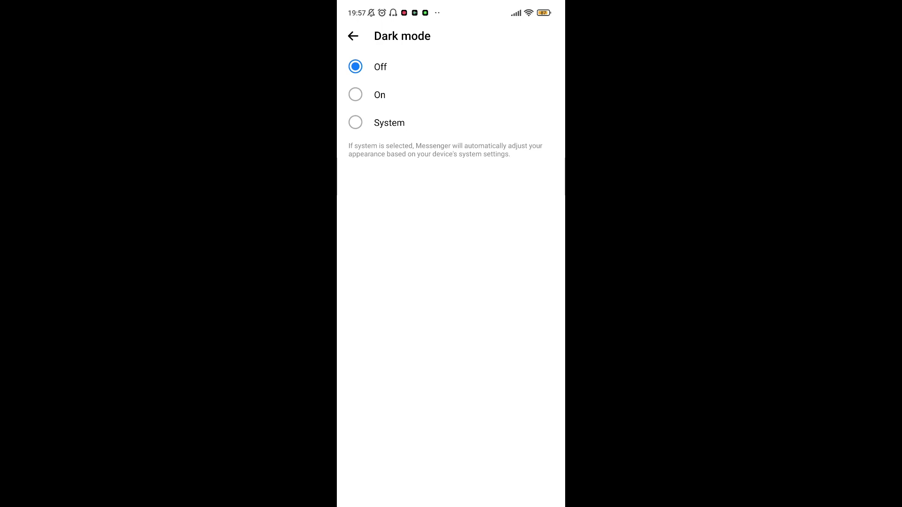
pyautogui.click(356, 95)
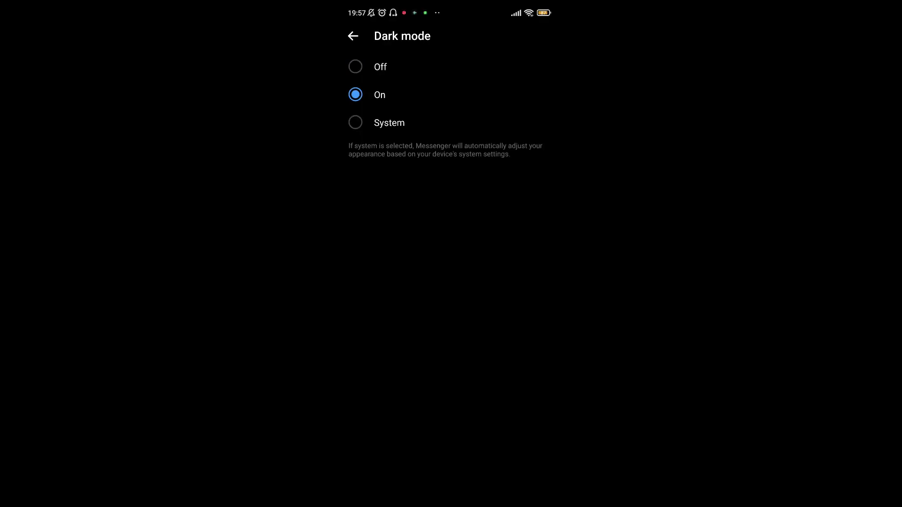